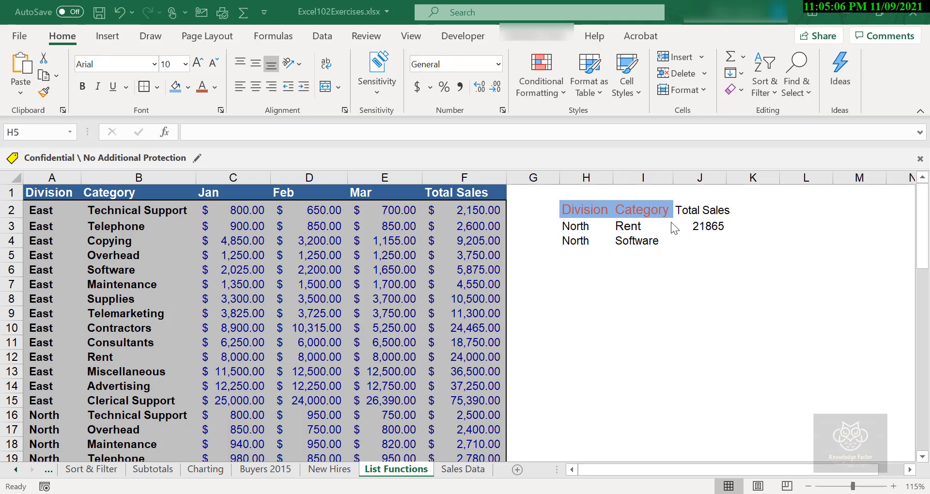
Prefix the J2 heading with SUM so it reads 'SUM Total Sales'.
{"action": "double_click", "coordinate": [685, 218]}
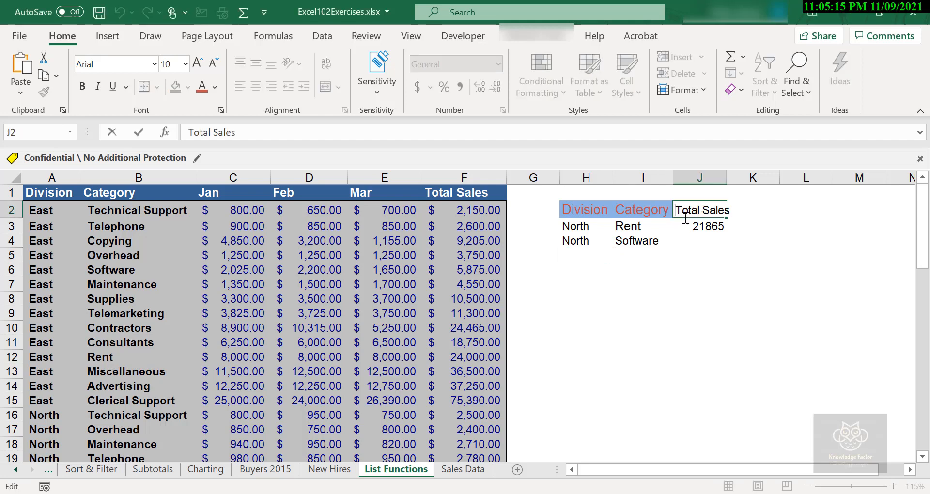
{"action": "type", "text": "SUM"}
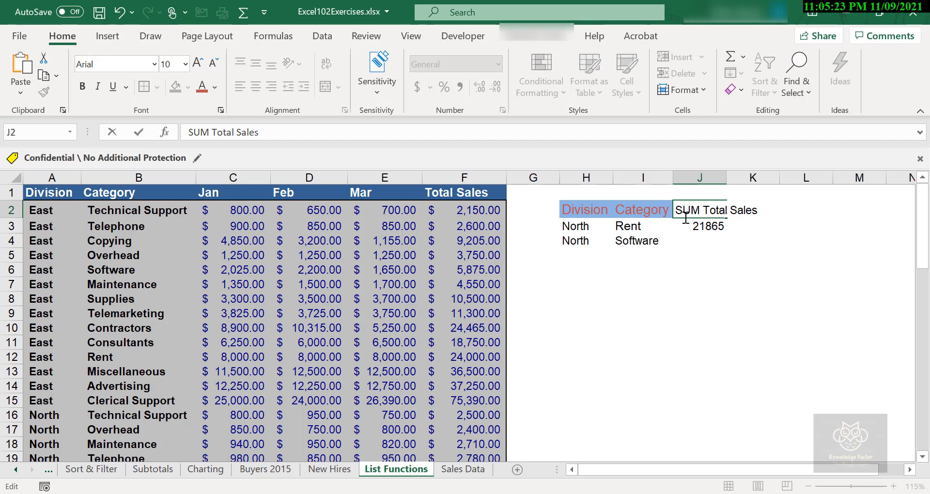
{"action": "key", "text": "Tab"}
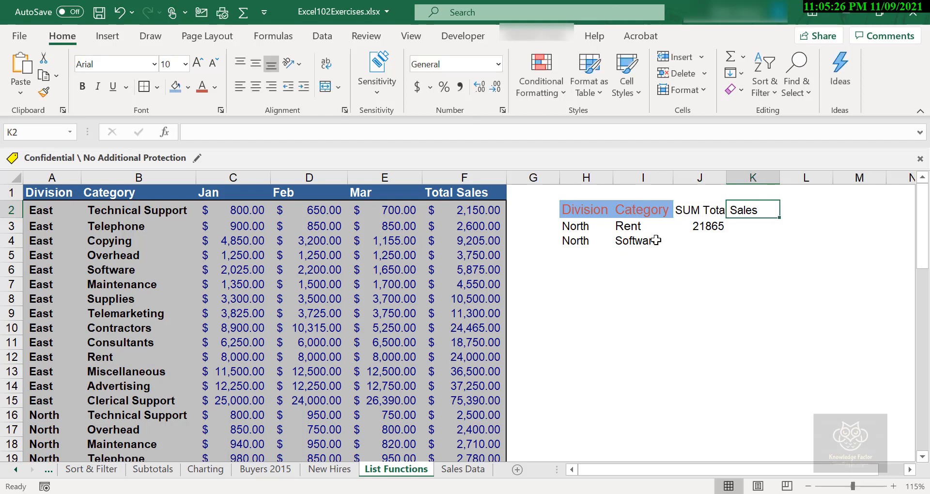
{"action": "left_click", "coordinate": [719, 237]}
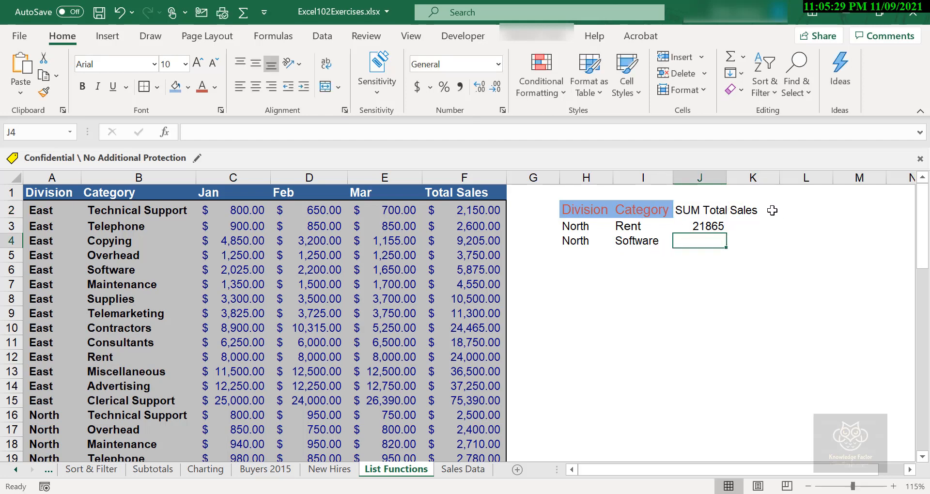
Enter the heading 'AVG Sales' in K2.
{"action": "left_click", "coordinate": [768, 209]}
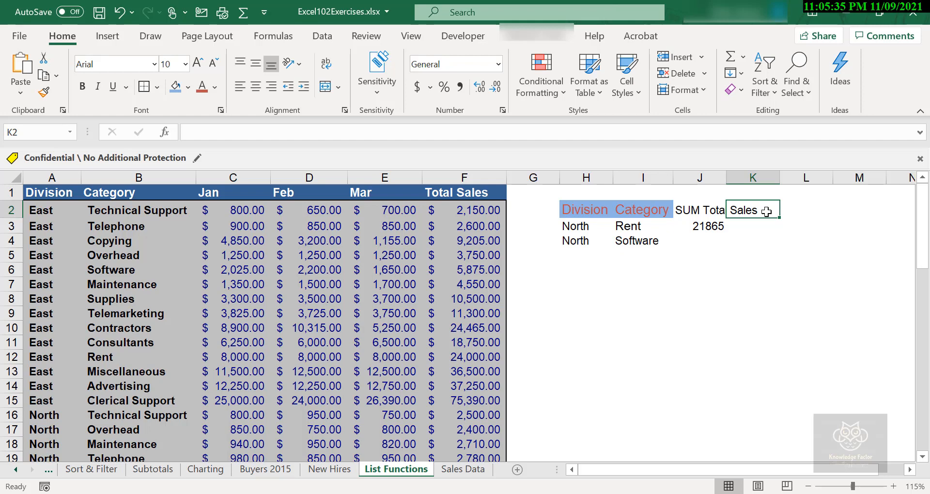
{"action": "type", "text": "AVG"}
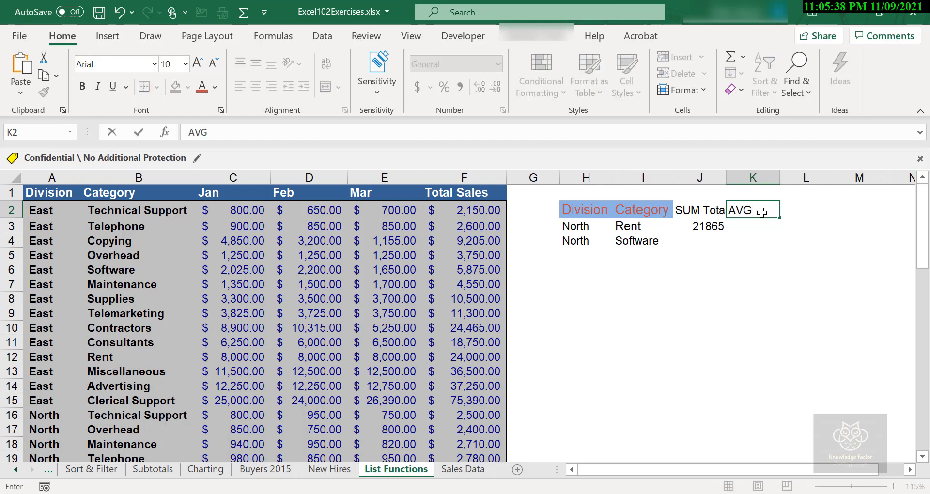
{"action": "type", "text": " Sales"}
{"action": "key", "text": "Return"}
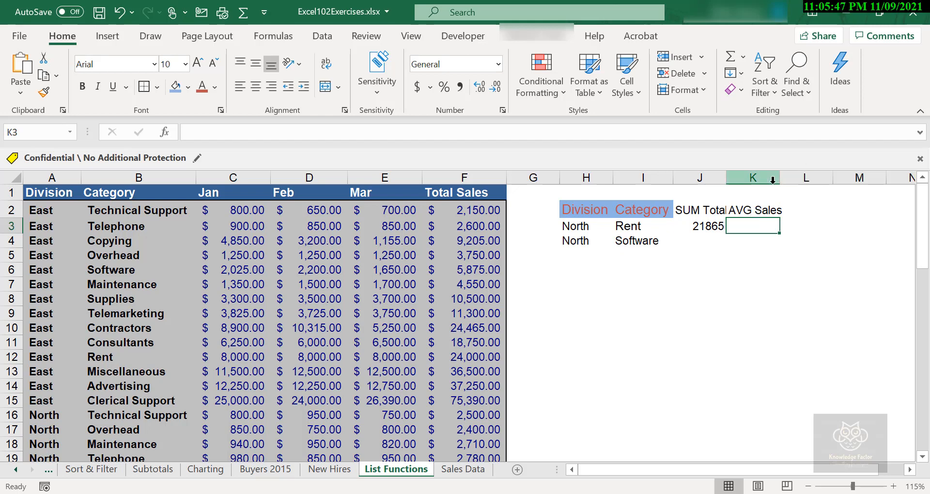
Widen columns J and K and show the J3 DSUM total as $ 21,865.00 in 12-point Accounting format.
{"action": "left_click_drag", "start_coordinate": [780, 179], "coordinate": [812, 177]}
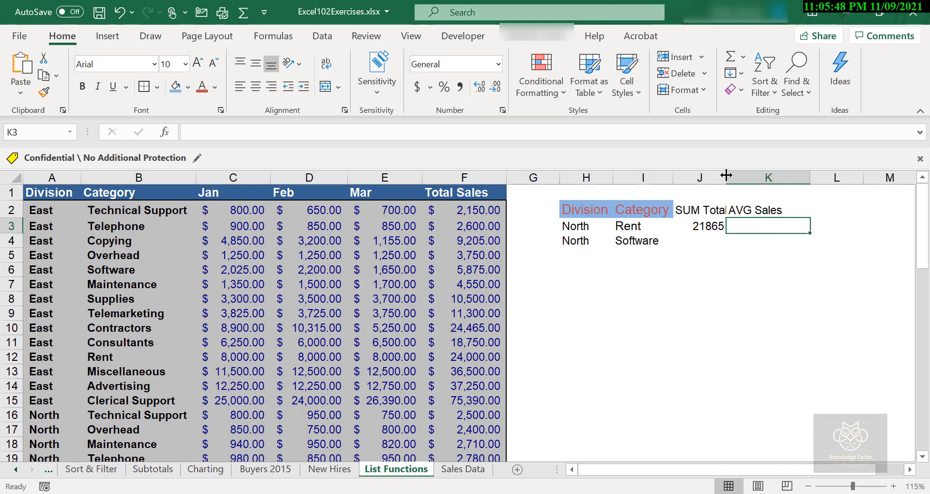
{"action": "left_click_drag", "start_coordinate": [726, 178], "coordinate": [760, 179]}
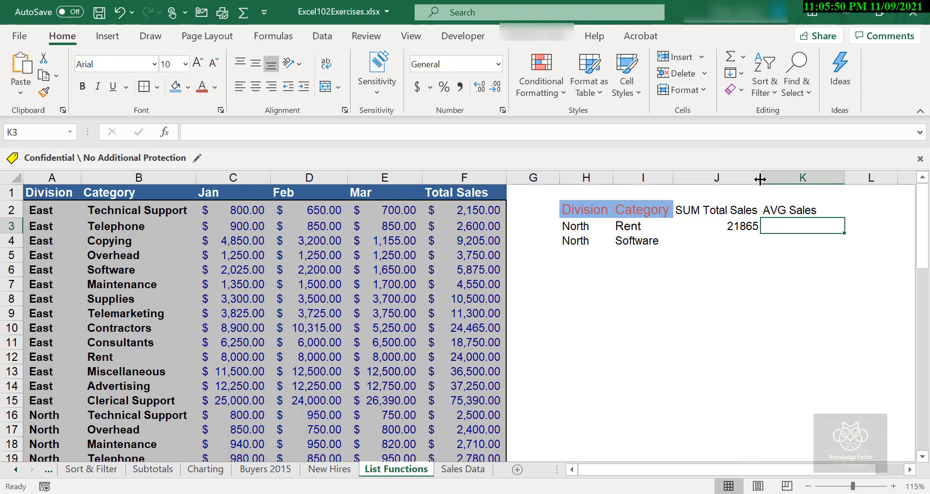
{"action": "left_click", "coordinate": [732, 226]}
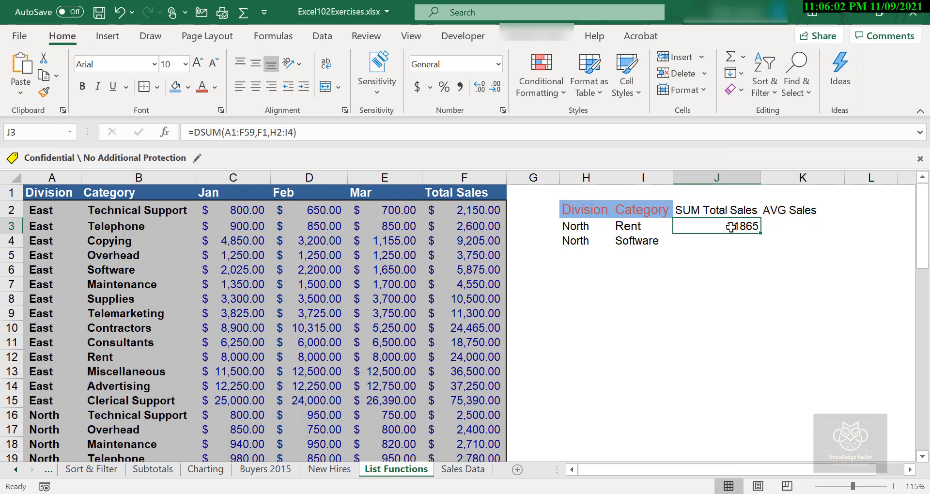
{"action": "left_click", "coordinate": [416, 88]}
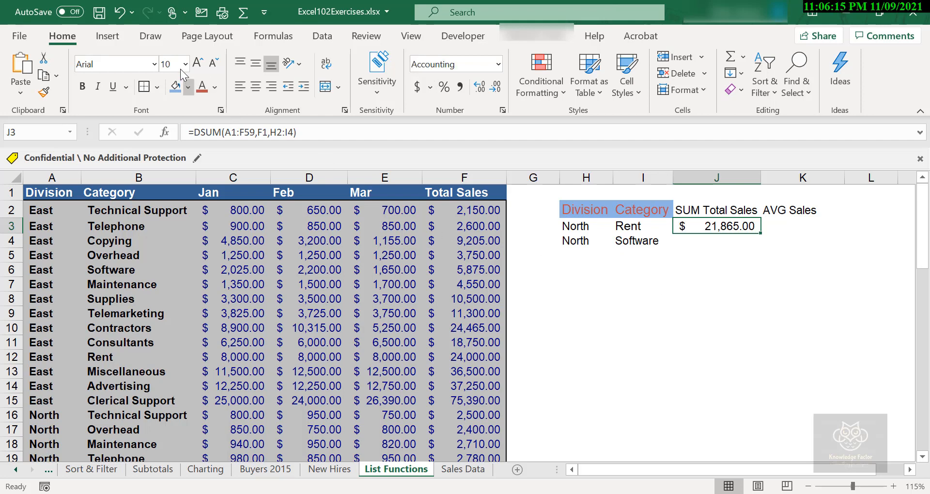
{"action": "left_click", "coordinate": [199, 63]}
{"action": "left_click", "coordinate": [198, 63]}
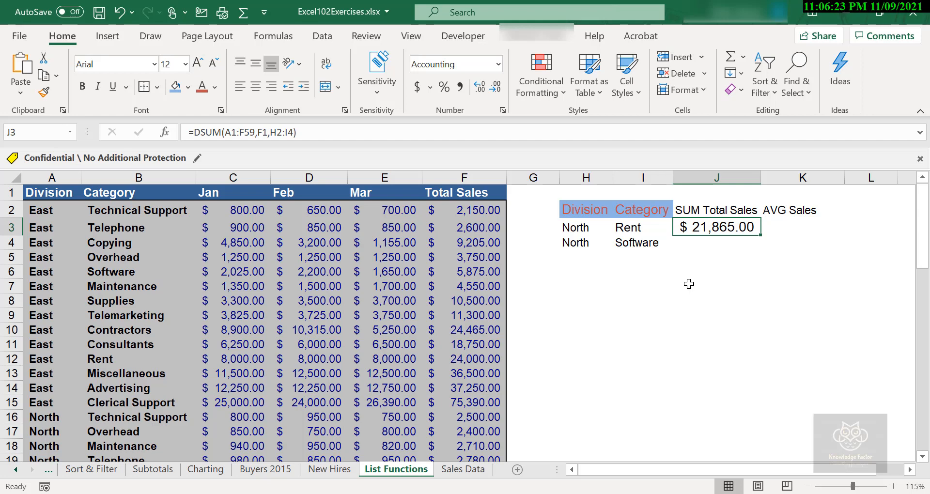
{"action": "left_click", "coordinate": [791, 204]}
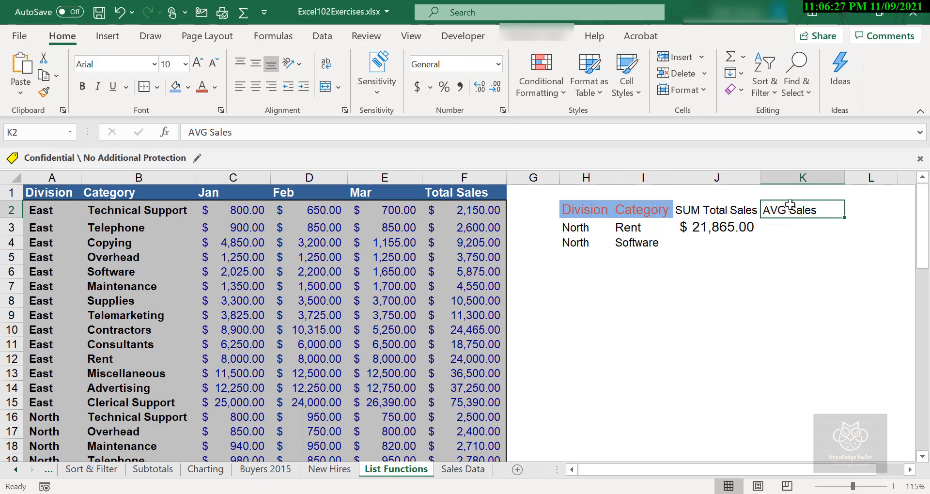
Start a =DAVERAGE( formula in K3, choosing DAVERAGE from the =D suggestions.
{"action": "left_click", "coordinate": [801, 226]}
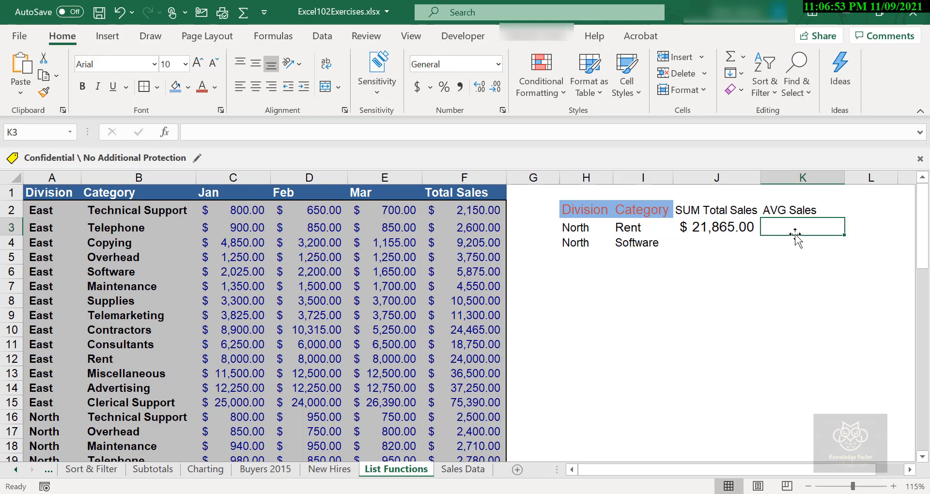
{"action": "type", "text": "=D"}
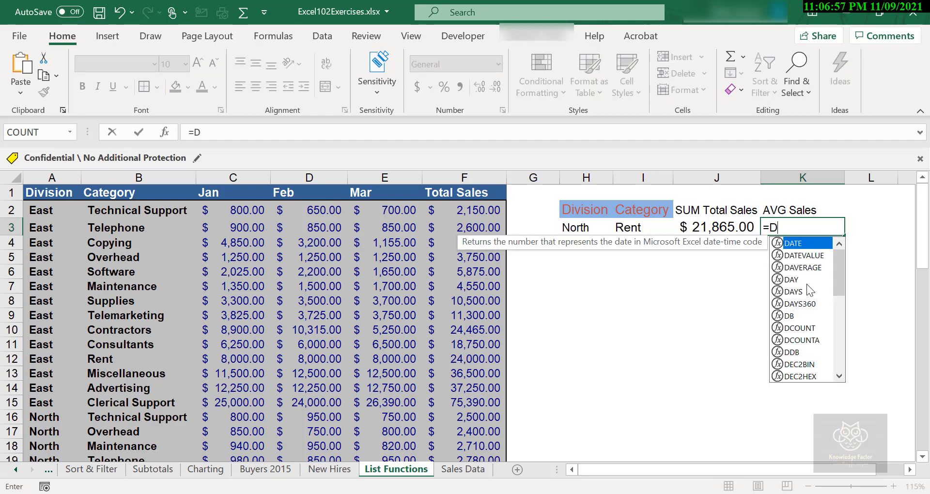
{"action": "left_click", "coordinate": [811, 268]}
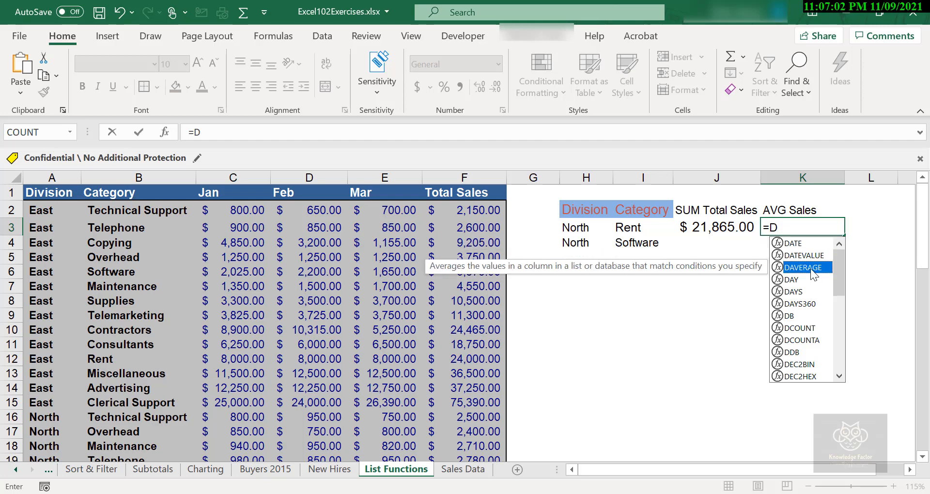
{"action": "double_click", "coordinate": [811, 268]}
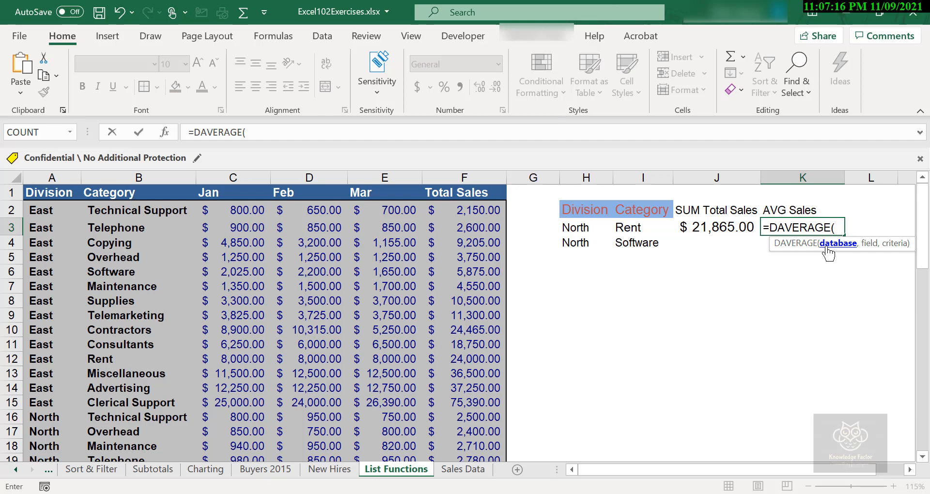
In the DAVERAGE Function Arguments, set Database to A1:F59.
{"action": "left_click", "coordinate": [164, 133]}
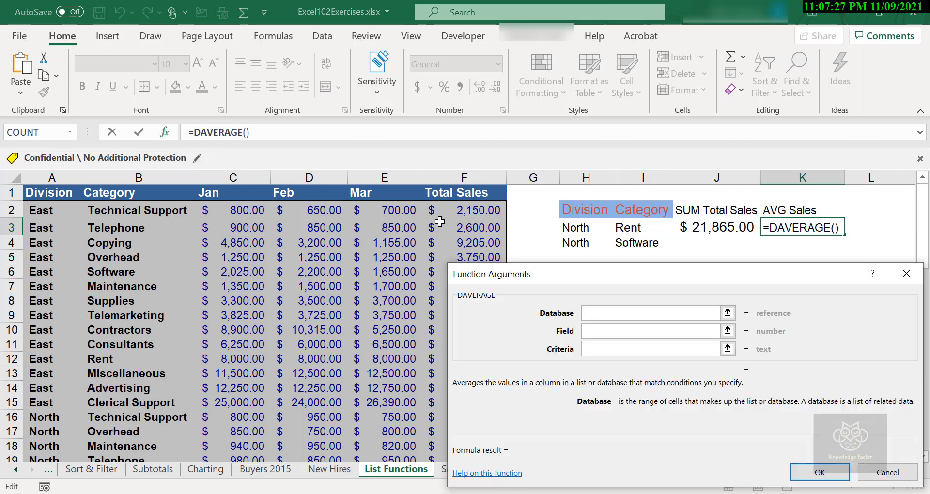
{"action": "left_click_drag", "start_coordinate": [609, 274], "coordinate": [642, 274]}
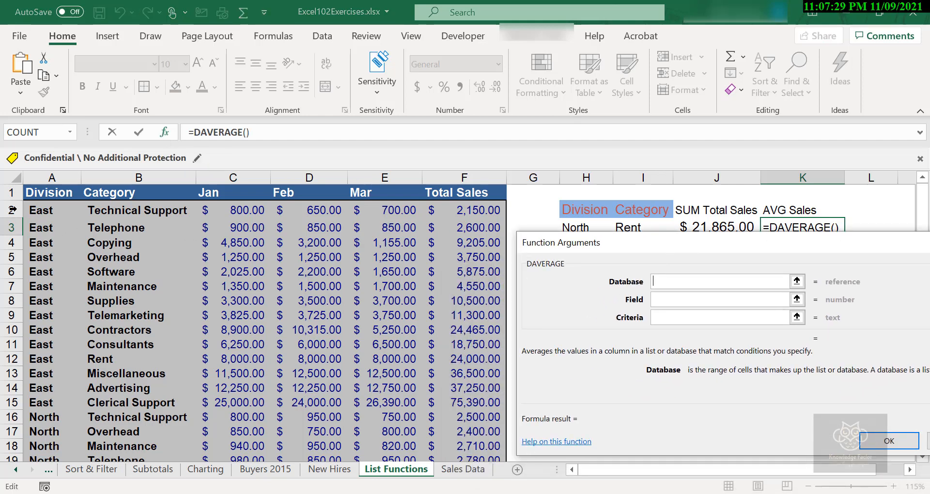
{"action": "left_click", "coordinate": [40, 194]}
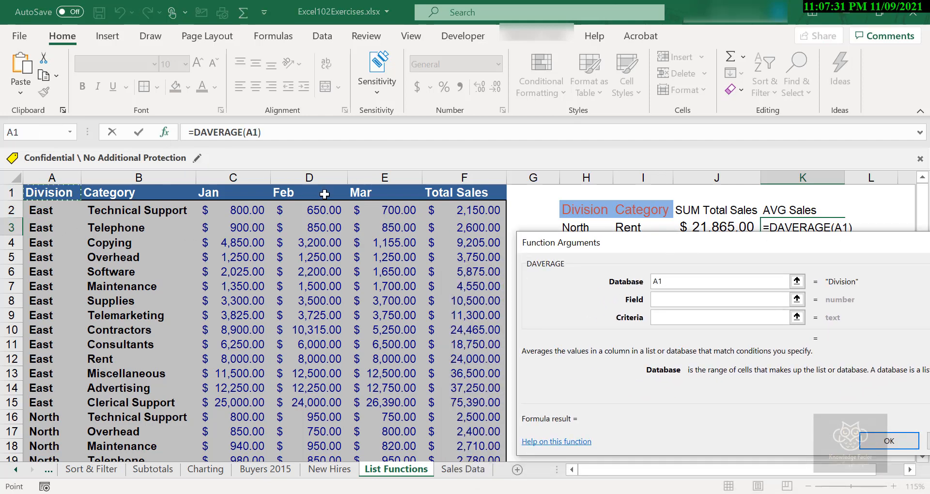
{"action": "key", "text": "ctrl+shift+Down"}
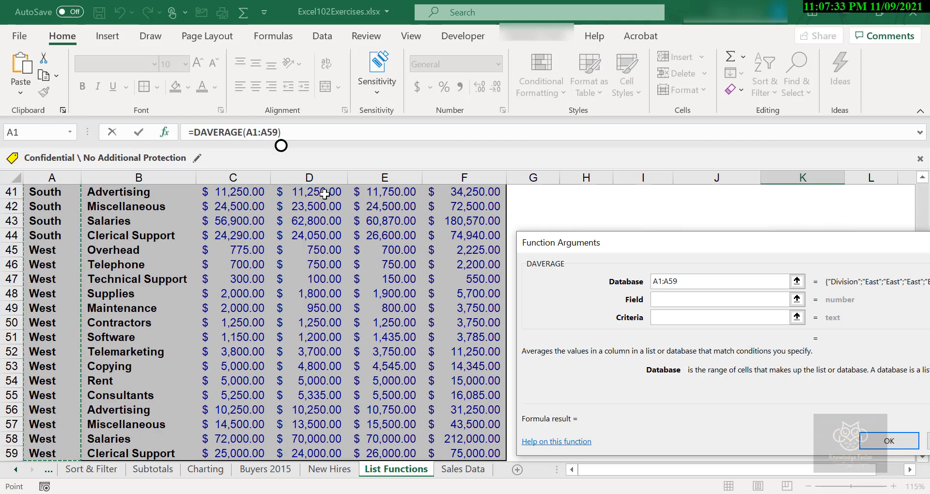
{"action": "key", "text": "ctrl+shift+Right"}
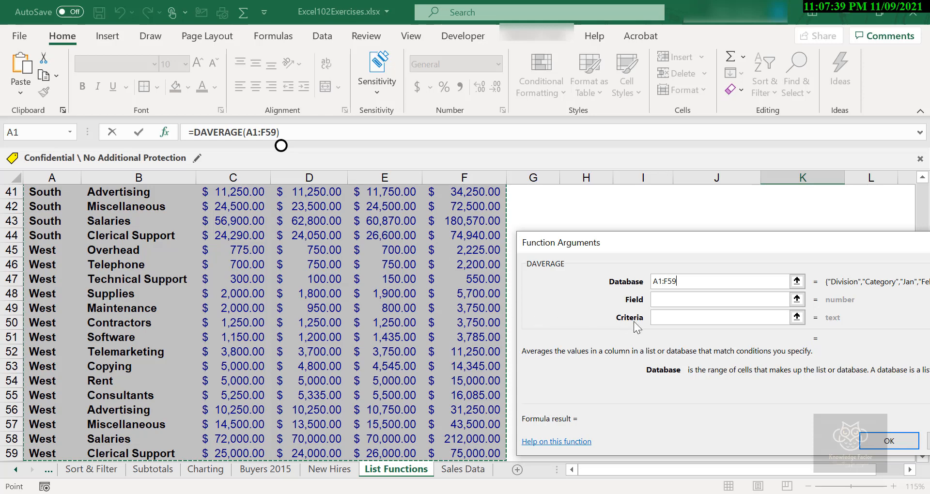
Set Field to F1 (Total Sales) and Criteria to I2:I3, previewing 17790.
{"action": "left_click", "coordinate": [678, 303]}
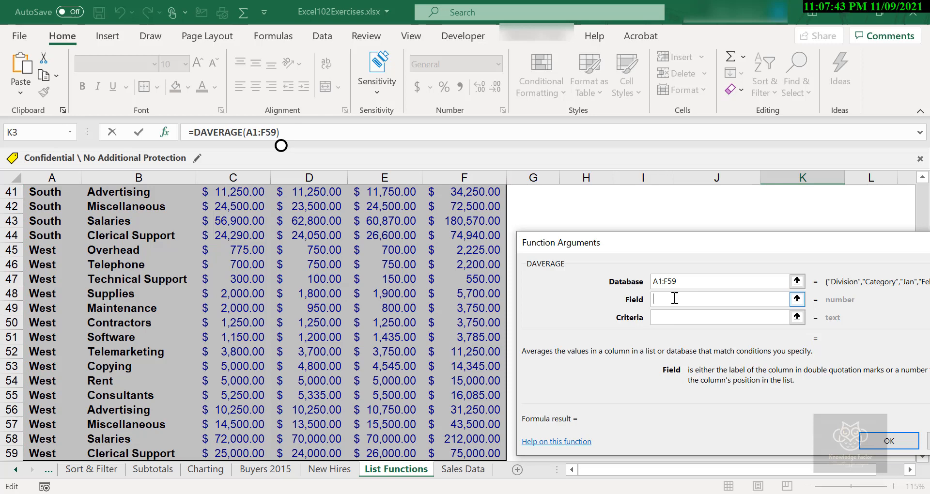
{"action": "scroll", "coordinate": [476, 232], "scroll_direction": "up", "scroll_amount": 7}
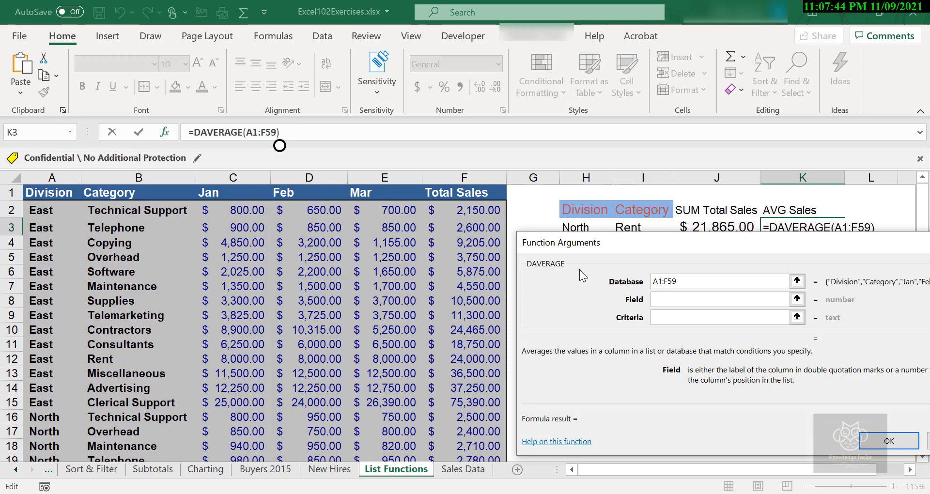
{"action": "left_click", "coordinate": [463, 194]}
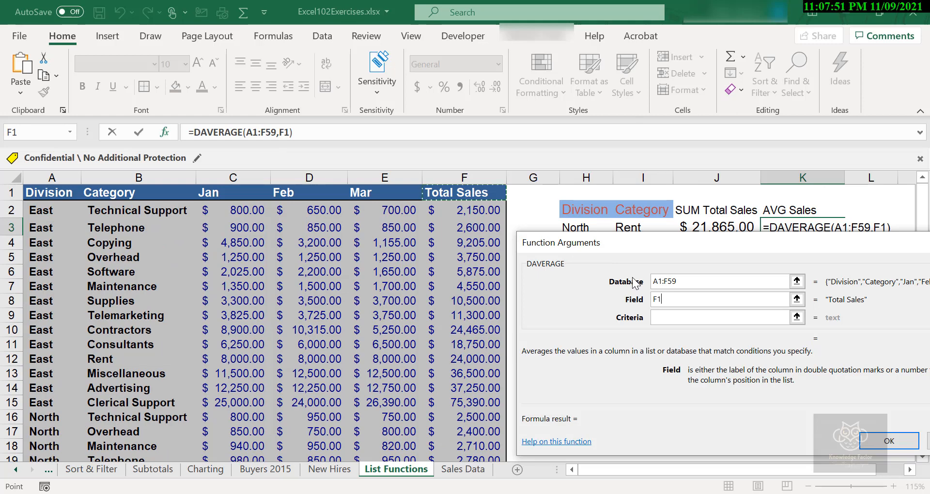
{"action": "left_click", "coordinate": [717, 316]}
{"action": "left_click", "coordinate": [718, 319]}
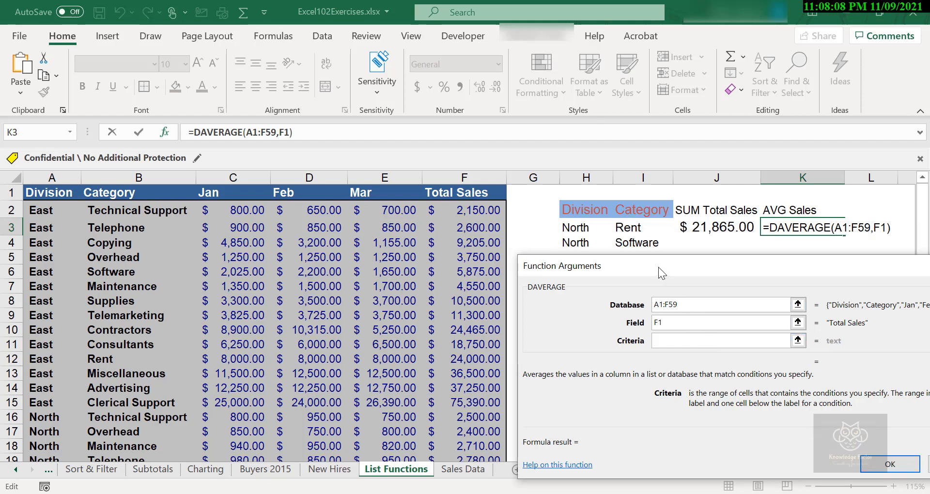
{"action": "left_click_drag", "start_coordinate": [631, 209], "coordinate": [632, 226]}
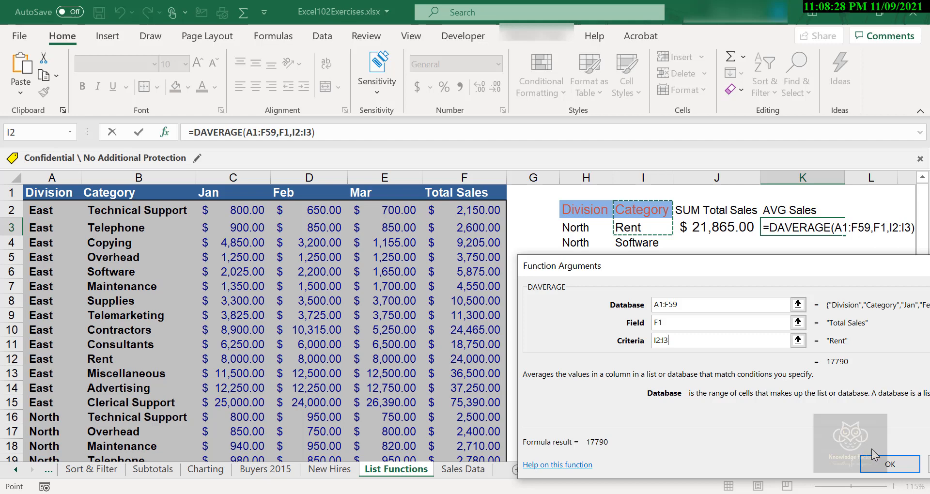
Confirm =DAVERAGE(A1:F59,F1,I2:I3) in K3 so it shows 17790.
{"action": "left_click", "coordinate": [889, 463]}
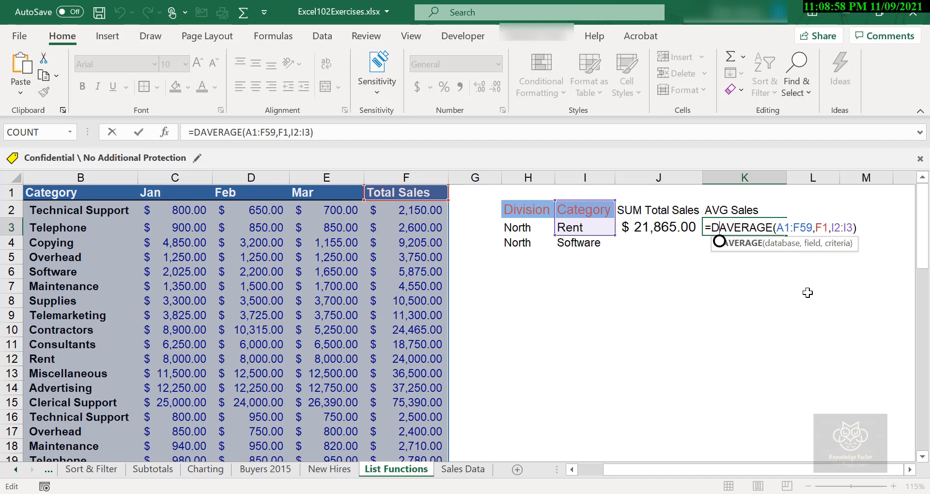
{"action": "key", "text": "Return"}
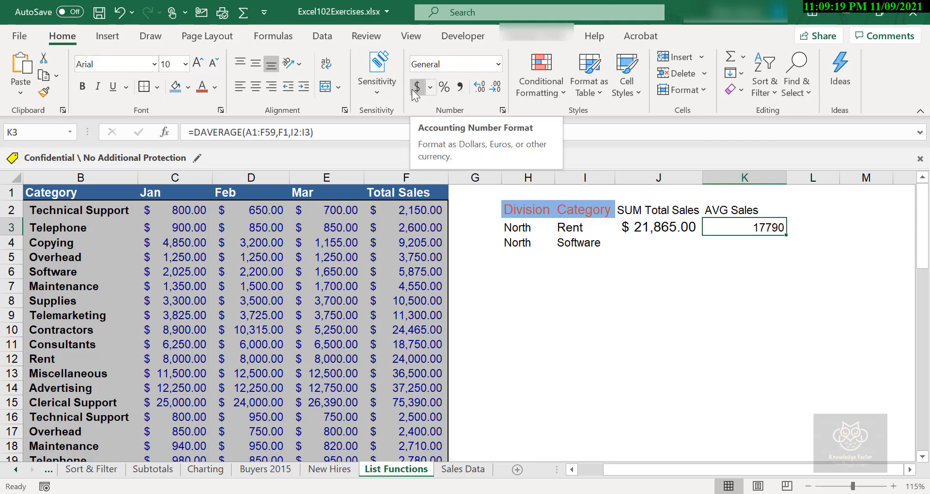
Show the K3 average as $17,790.00 in 12-point Accounting format.
{"action": "left_click", "coordinate": [413, 90]}
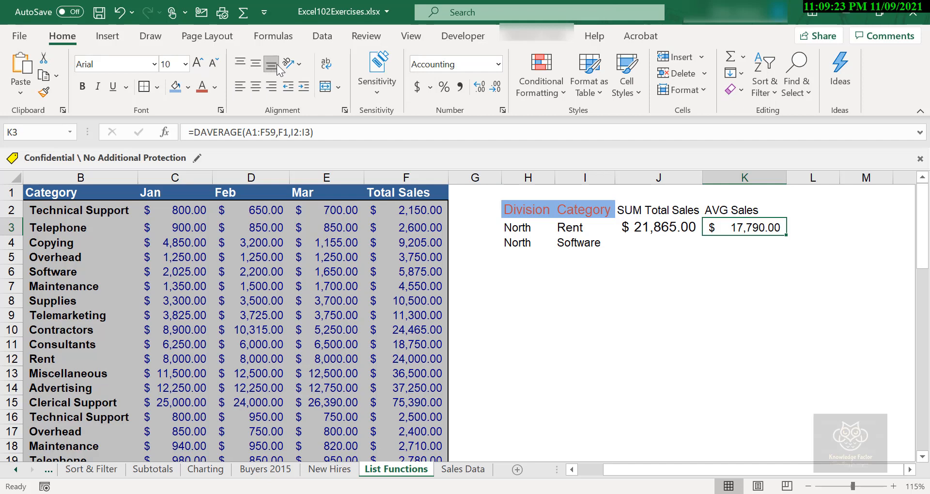
{"action": "left_click", "coordinate": [200, 66]}
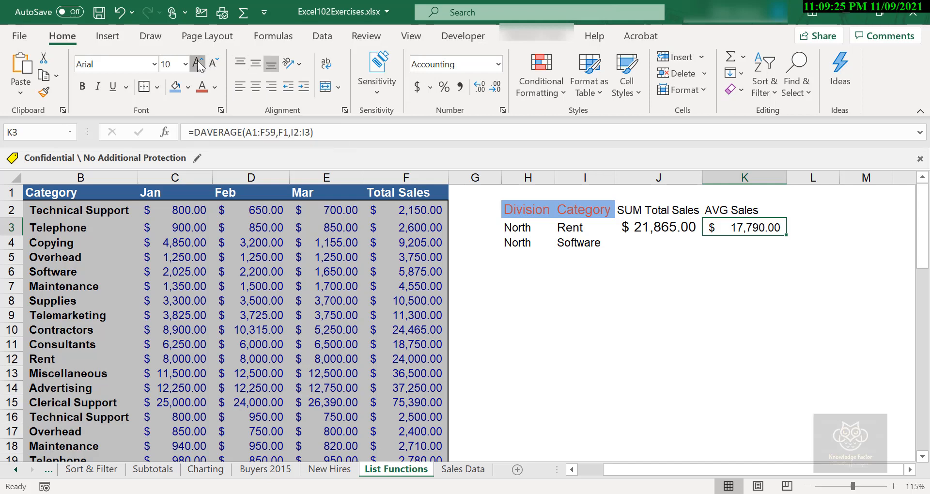
{"action": "left_click", "coordinate": [199, 65]}
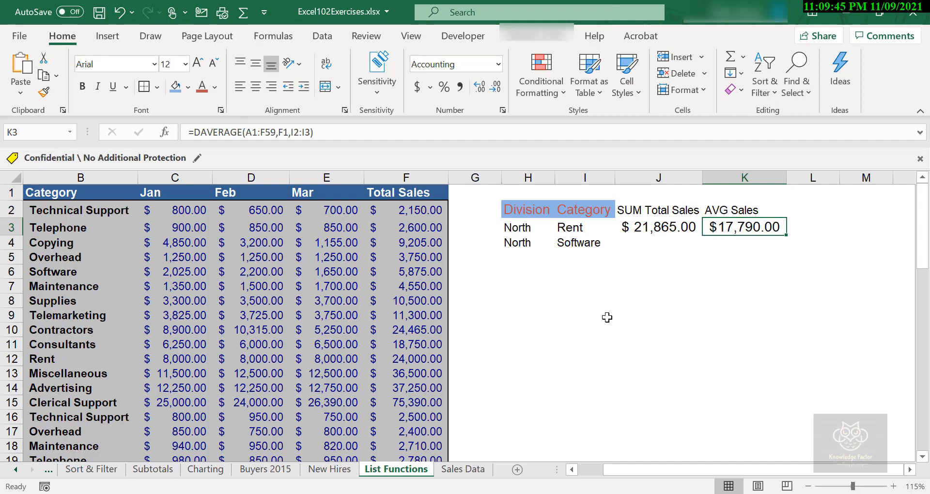
{"action": "left_click", "coordinate": [607, 317]}
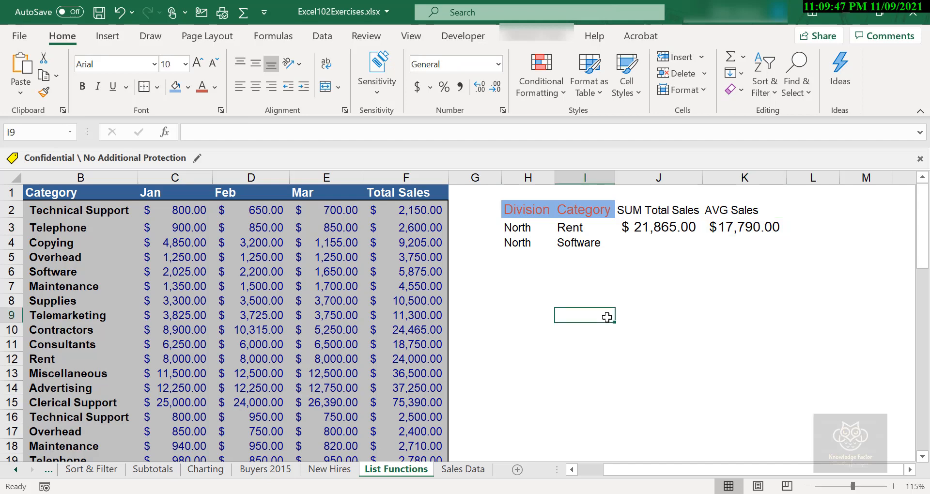